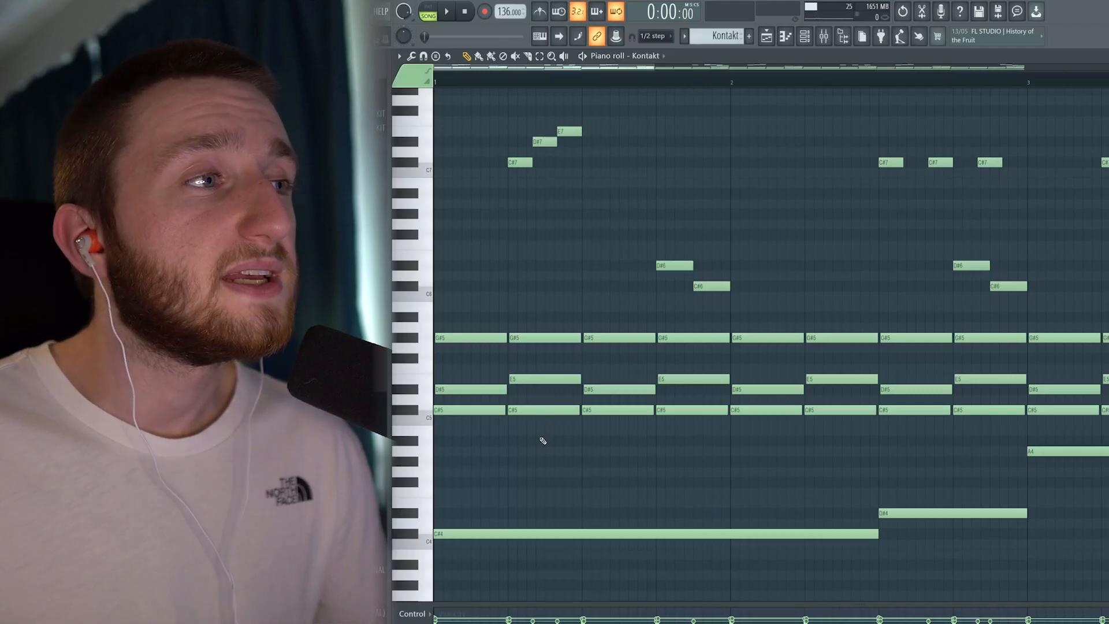
Highlight the repeating chord notes in the Kontakt pattern, including the alternating D#5 and E5 notes in bar 1
{"action": "left_click_drag", "start_coordinate": [543, 441], "coordinate": [535, 322]}
{"action": "left_click", "coordinate": [495, 322], "text": "ctrl"}
{"action": "left_click_drag", "start_coordinate": [481, 292], "coordinate": [465, 434]}
{"action": "left_click", "coordinate": [469, 430], "text": "ctrl"}
{"action": "left_click_drag", "start_coordinate": [478, 388], "coordinate": [558, 393]}
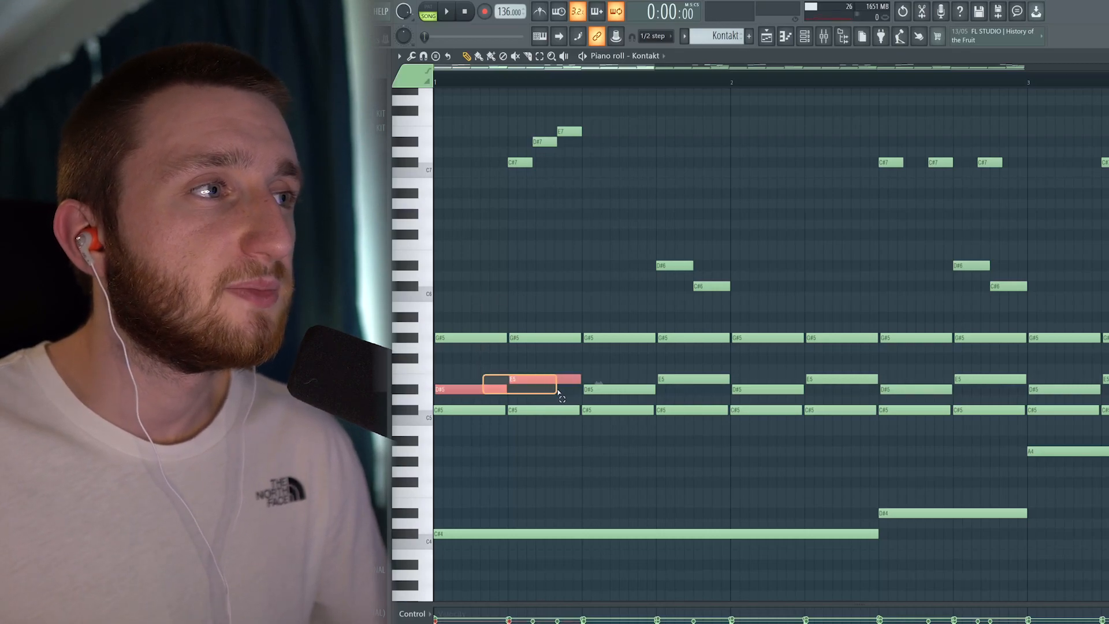
{"action": "left_click", "coordinate": [501, 365]}
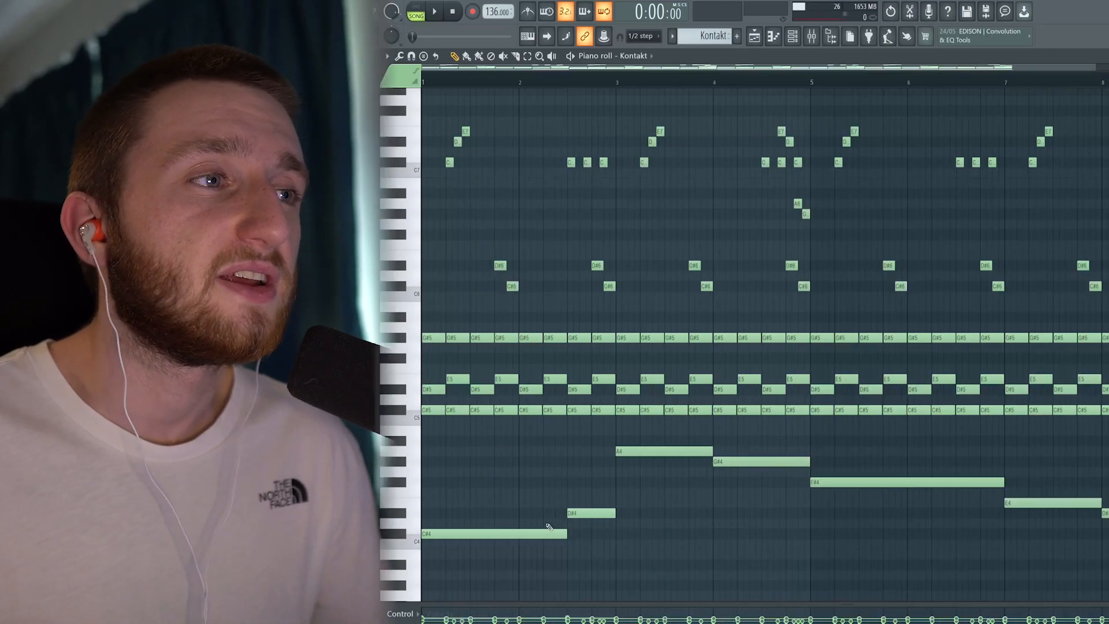
Select the long bass notes of the Kontakt pattern one after another to examine the bass line across the eight bars
{"action": "left_click_drag", "start_coordinate": [520, 557], "coordinate": [1106, 459]}
{"action": "left_click", "coordinate": [553, 551]}
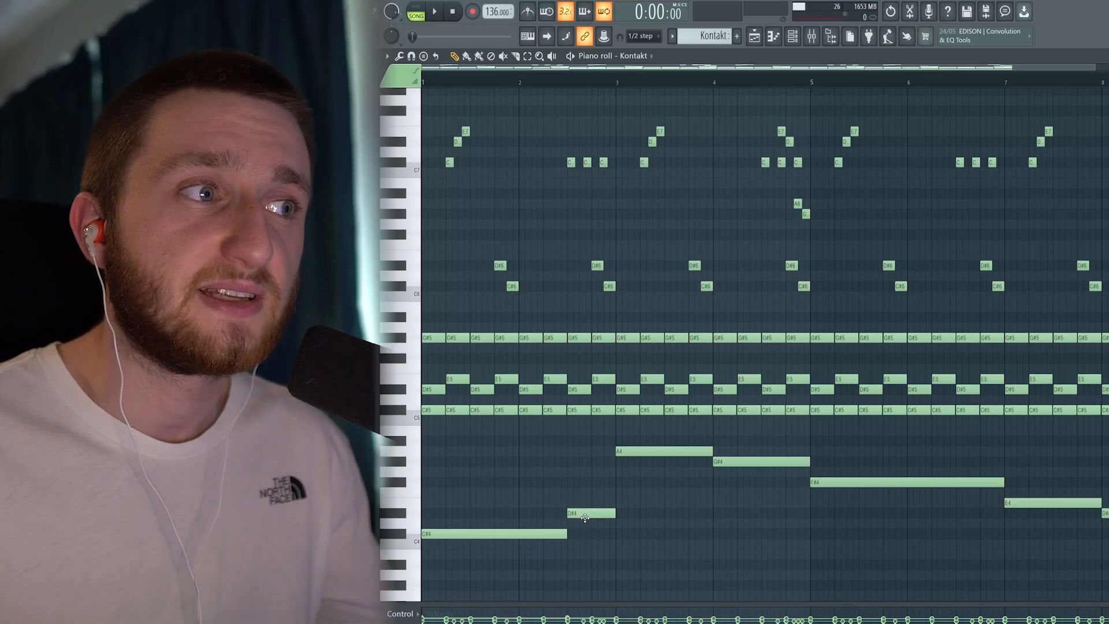
{"action": "left_click", "coordinate": [687, 451]}
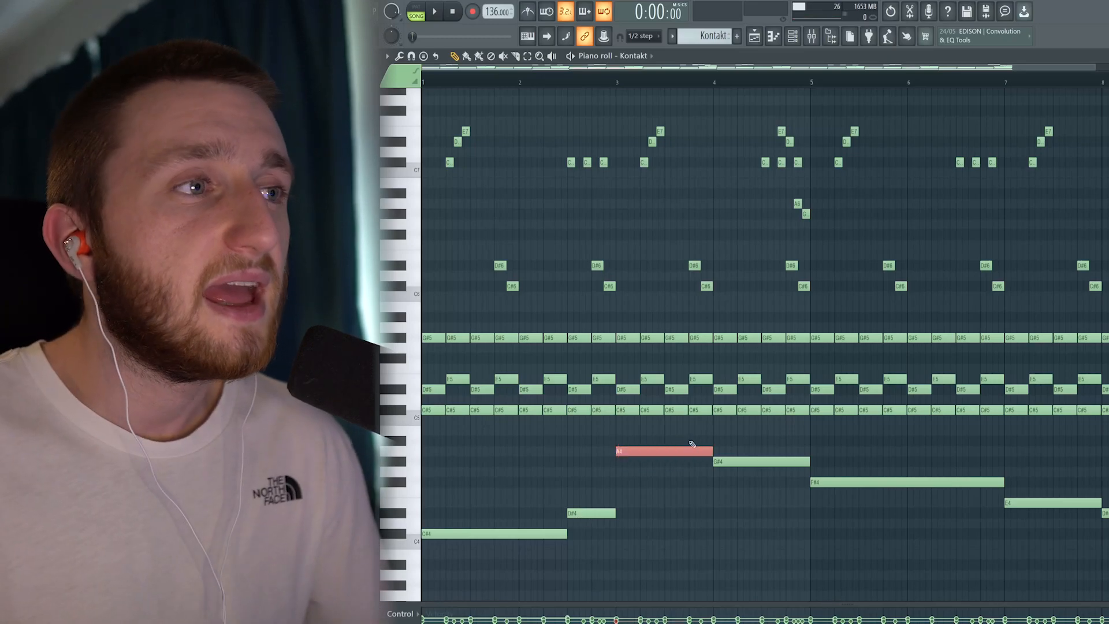
{"action": "left_click_drag", "start_coordinate": [737, 438], "coordinate": [658, 442]}
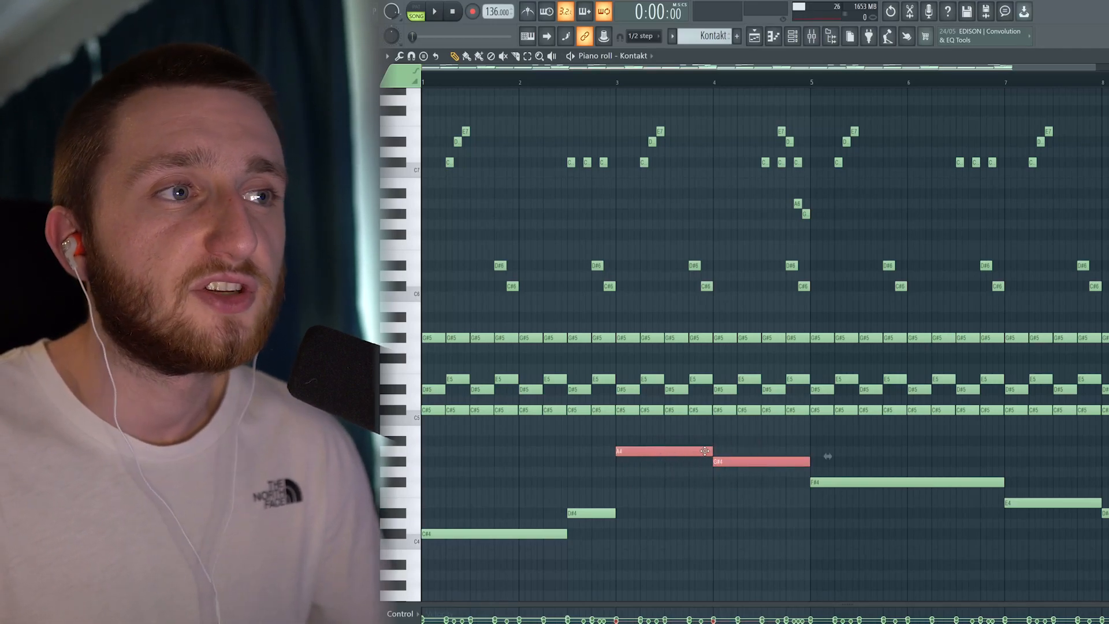
{"action": "left_click", "coordinate": [745, 470]}
{"action": "left_click_drag", "start_coordinate": [839, 508], "coordinate": [898, 471]}
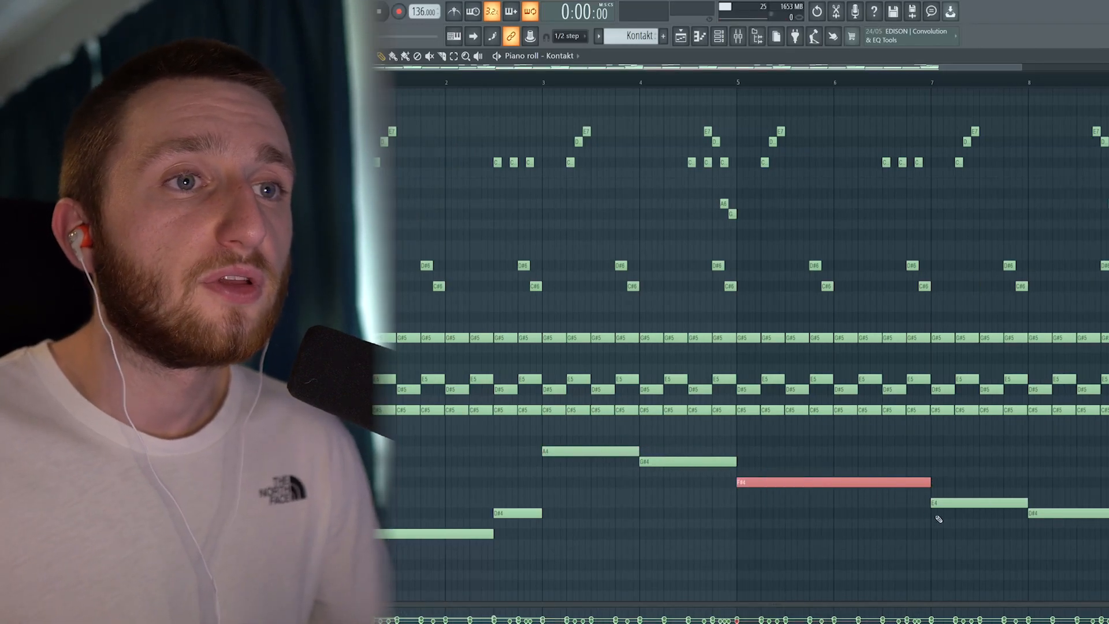
{"action": "left_click_drag", "start_coordinate": [970, 485], "coordinate": [959, 517]}
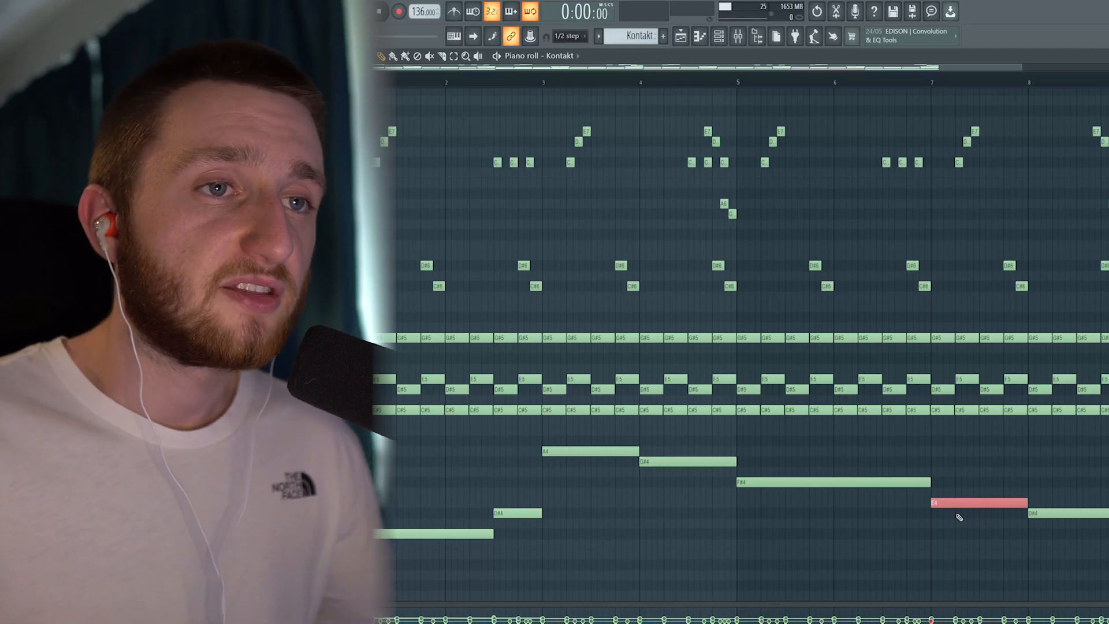
{"action": "left_click_drag", "start_coordinate": [1053, 535], "coordinate": [1053, 509]}
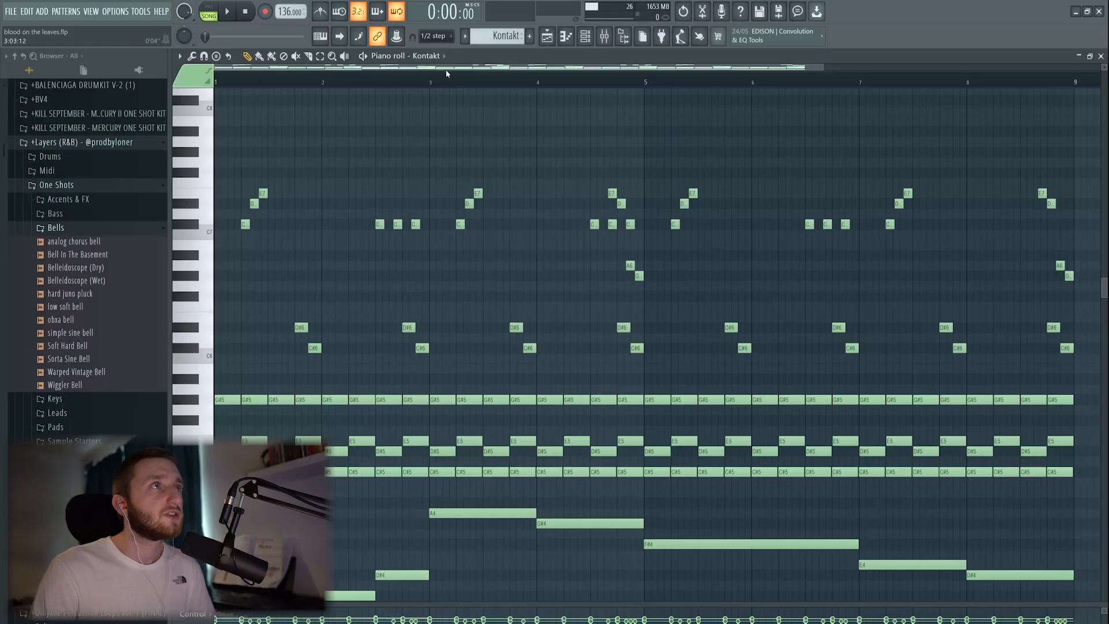
Set the piano roll snap to 1/3 step and review the high melody notes of the Kontakt pattern
{"action": "left_click", "coordinate": [434, 37]}
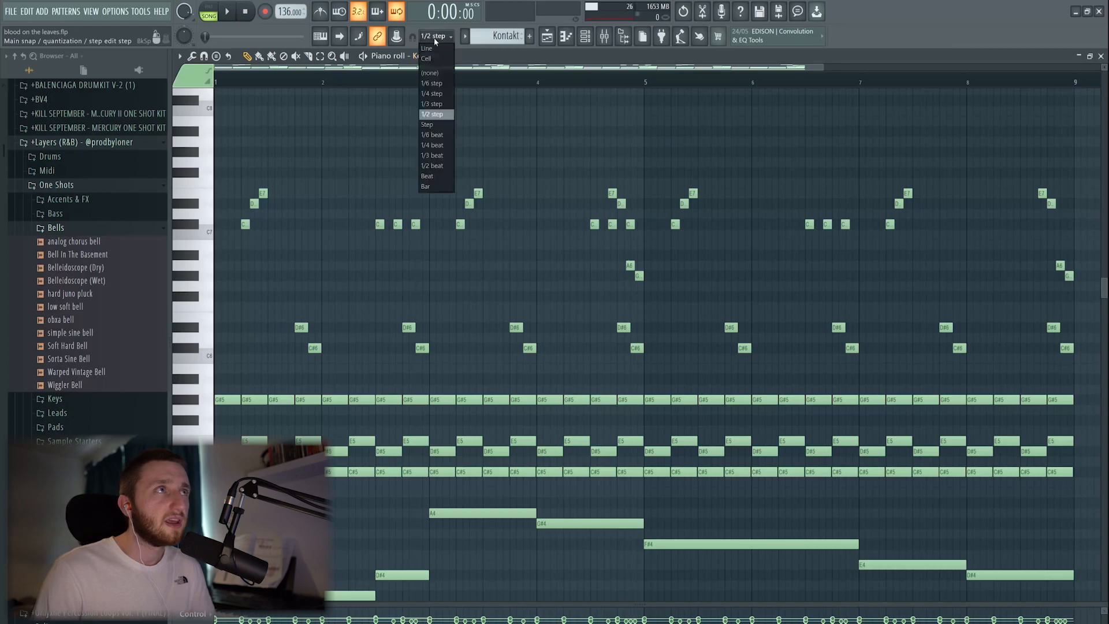
{"action": "left_click", "coordinate": [434, 105]}
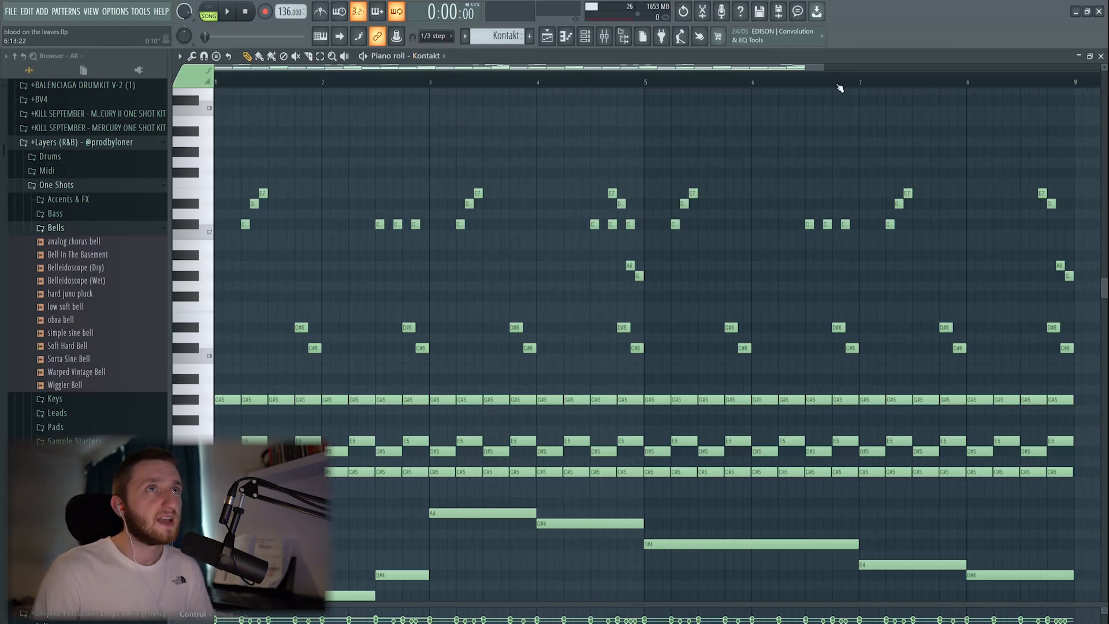
{"action": "left_click_drag", "start_coordinate": [823, 68], "coordinate": [483, 148]}
{"action": "left_click_drag", "start_coordinate": [839, 238], "coordinate": [1022, 204]}
{"action": "left_click", "coordinate": [1000, 178]}
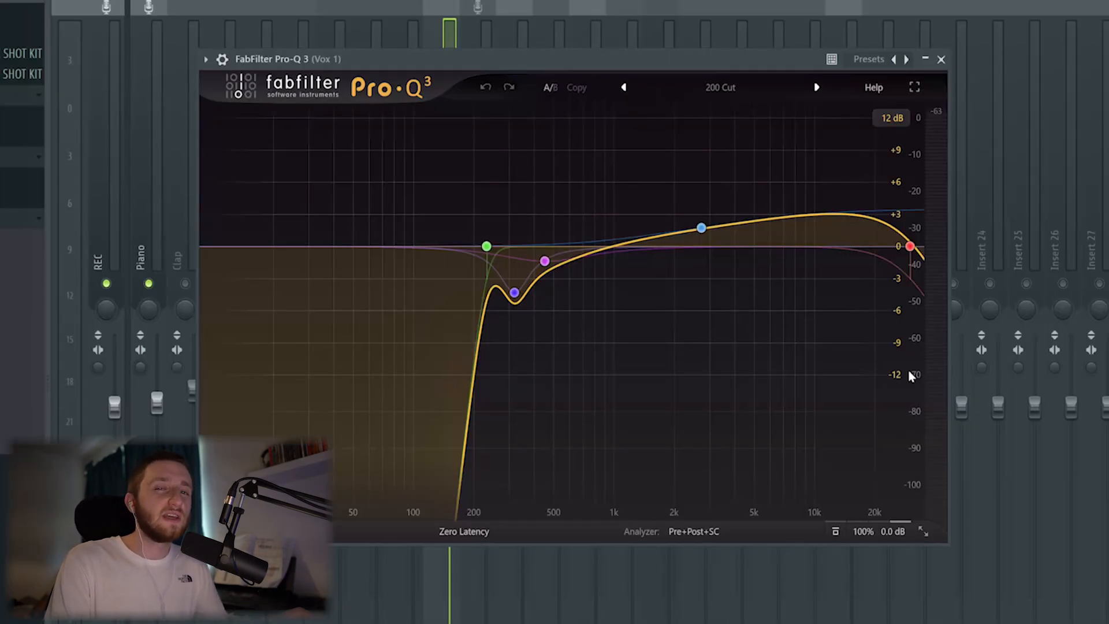
Examine the FabFilter Pro-Q 3 bands on Vox 1 and the effect chains of the Vox 1 and Vox Send mixer tracks
{"action": "mouse_move", "coordinate": [486, 246]}
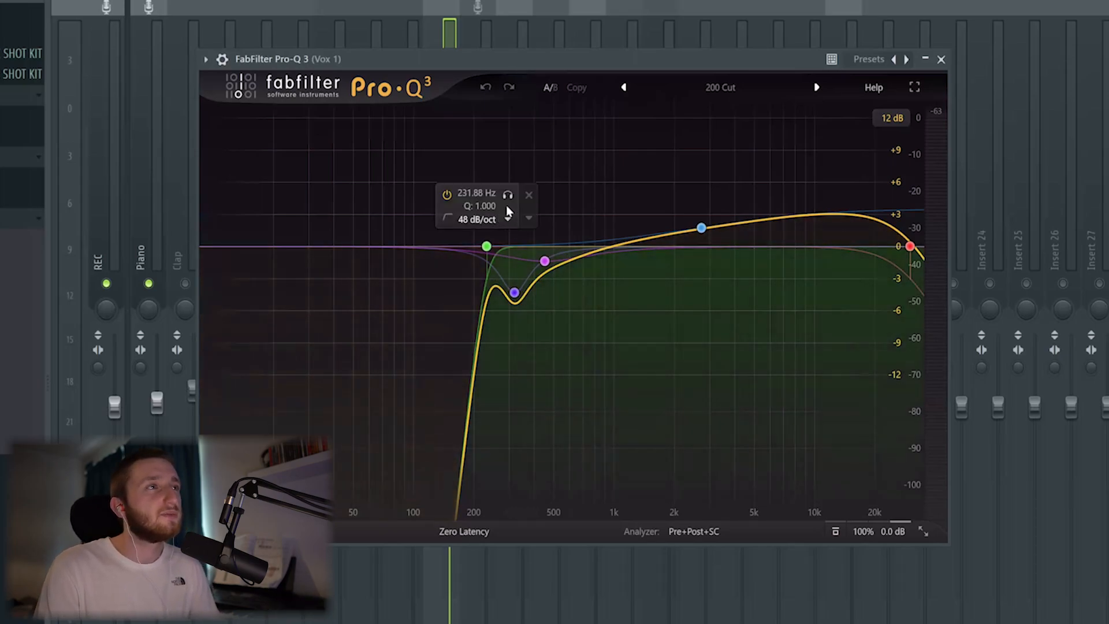
{"action": "mouse_move", "coordinate": [534, 278]}
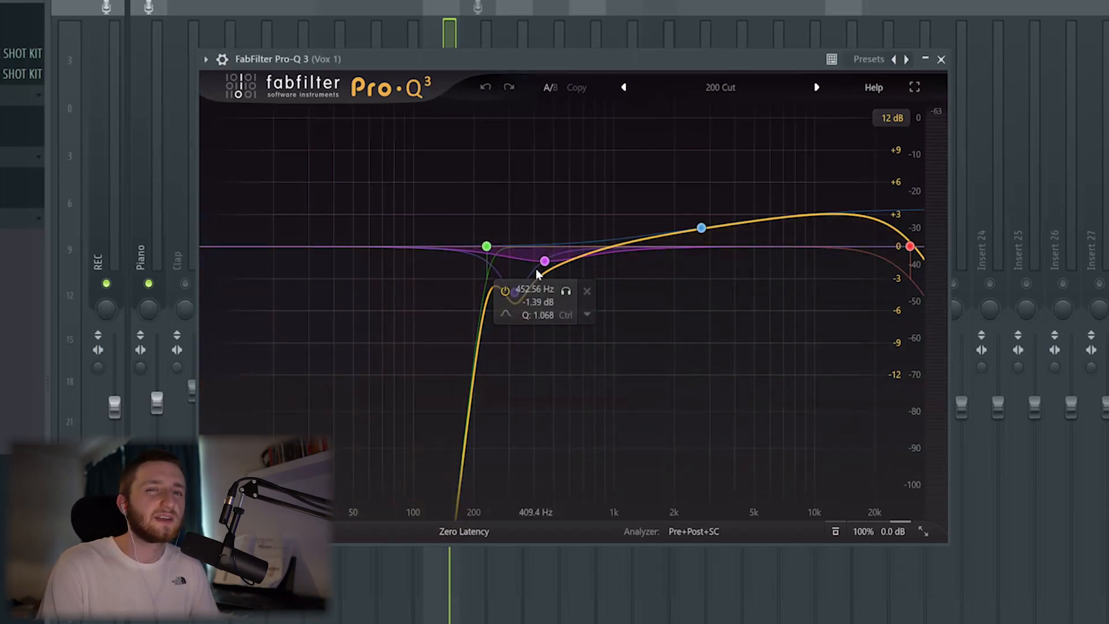
{"action": "mouse_move", "coordinate": [700, 239]}
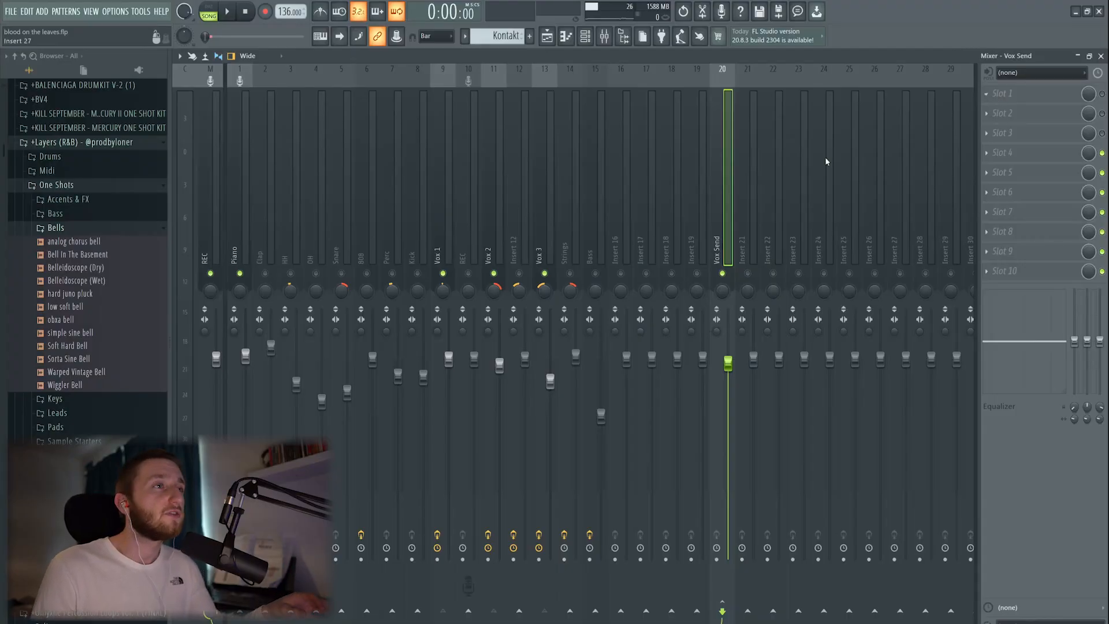
{"action": "left_click", "coordinate": [440, 235]}
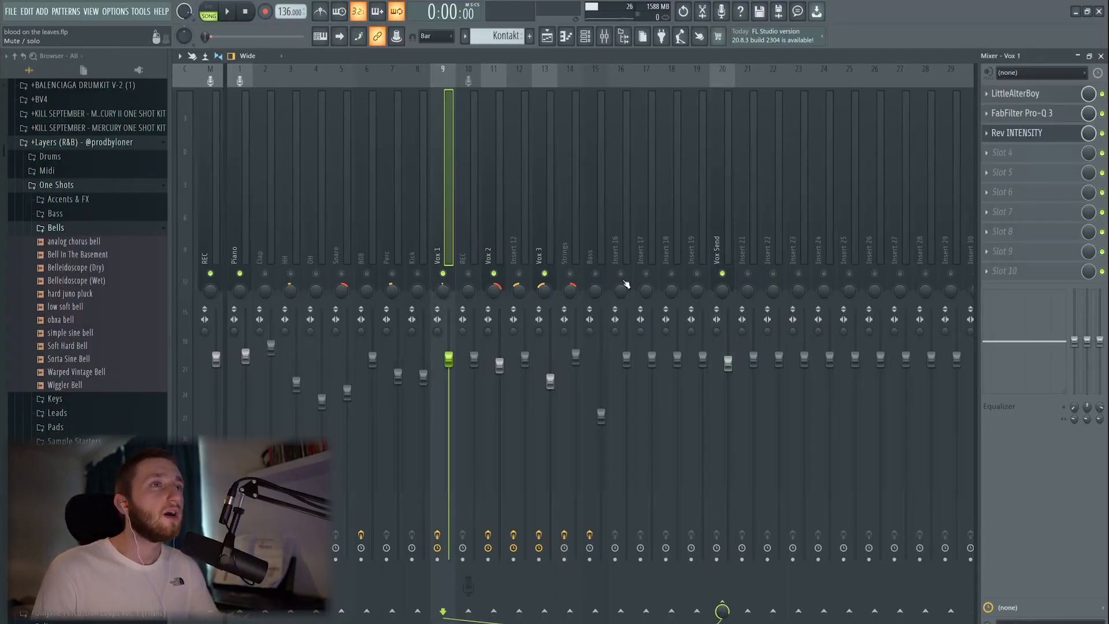
{"action": "left_click", "coordinate": [727, 242]}
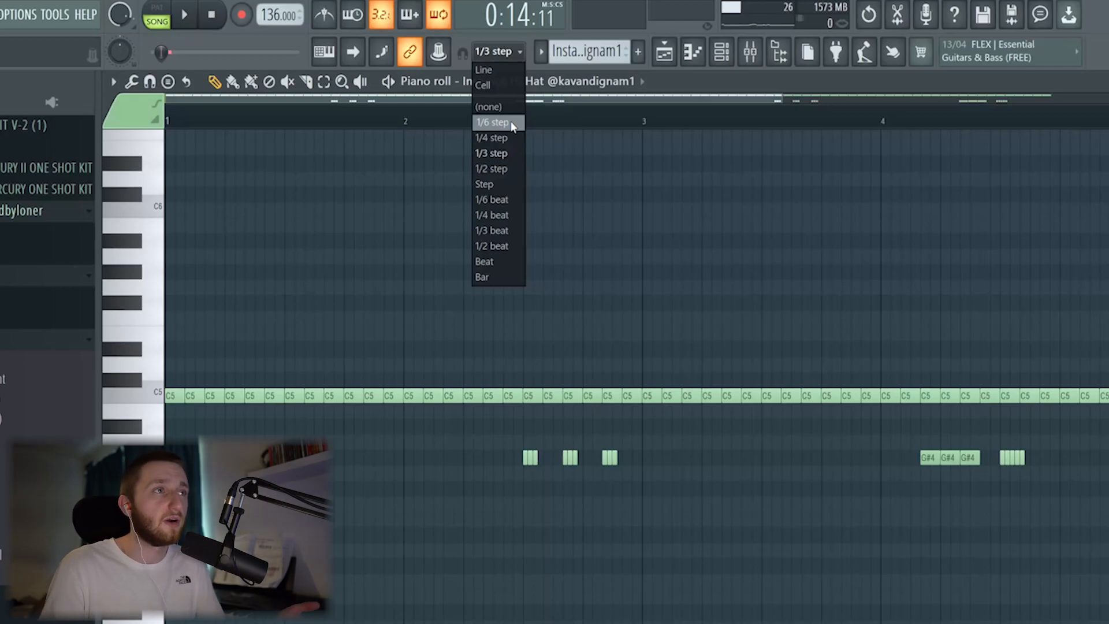
Choose the 1/6 step snap for the hi-hat rolls and audition the hi-hat, clap and open hat patterns
{"action": "left_click", "coordinate": [511, 124]}
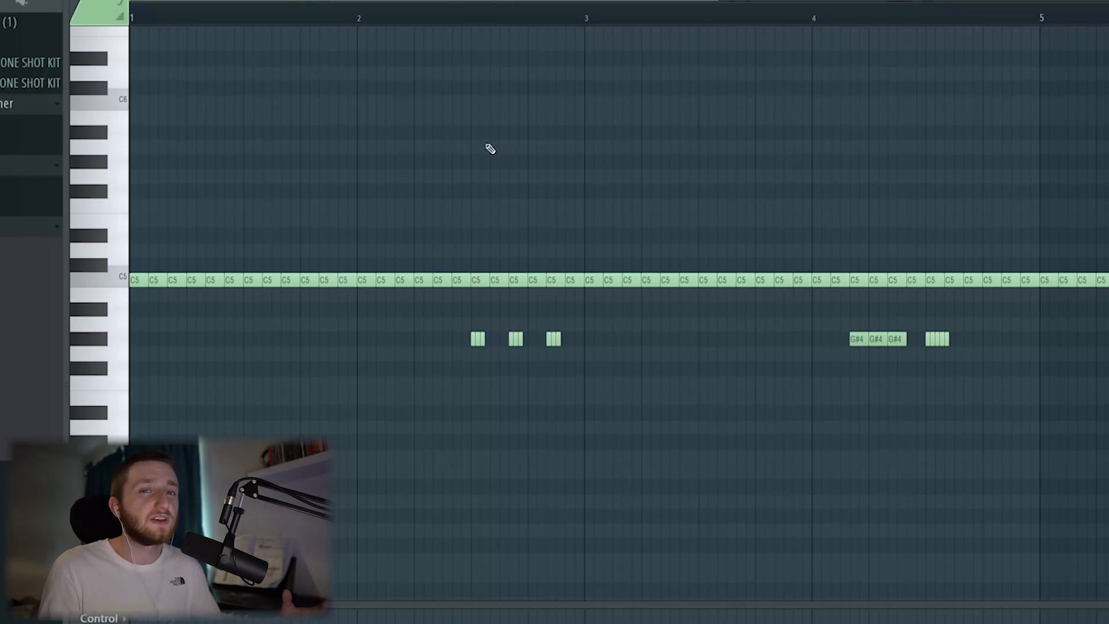
{"action": "key", "text": "space"}
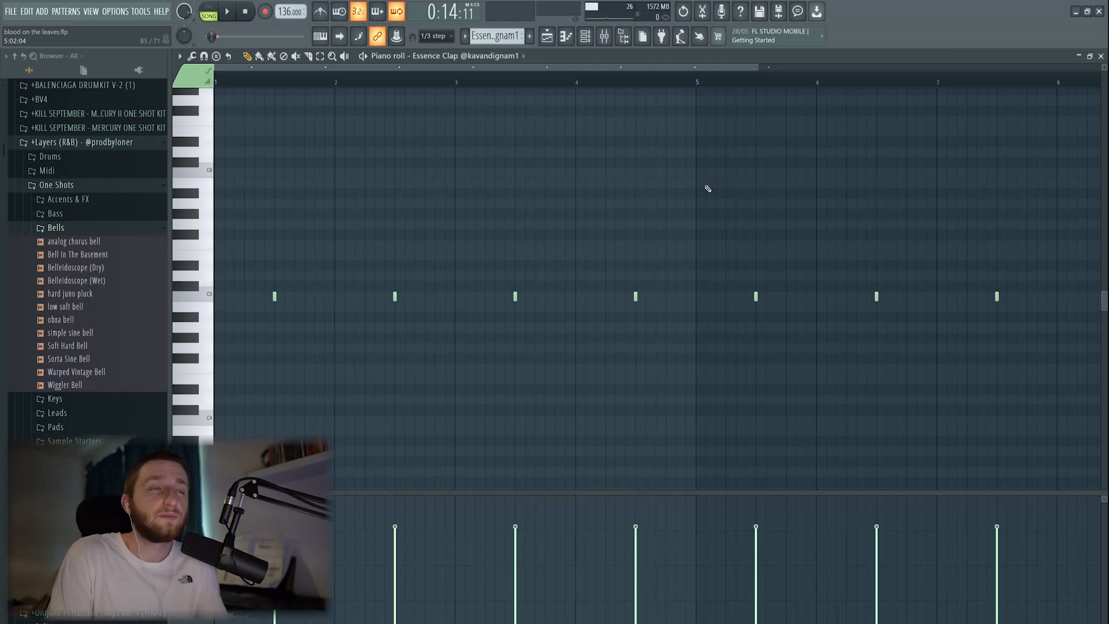
{"action": "key", "text": "space"}
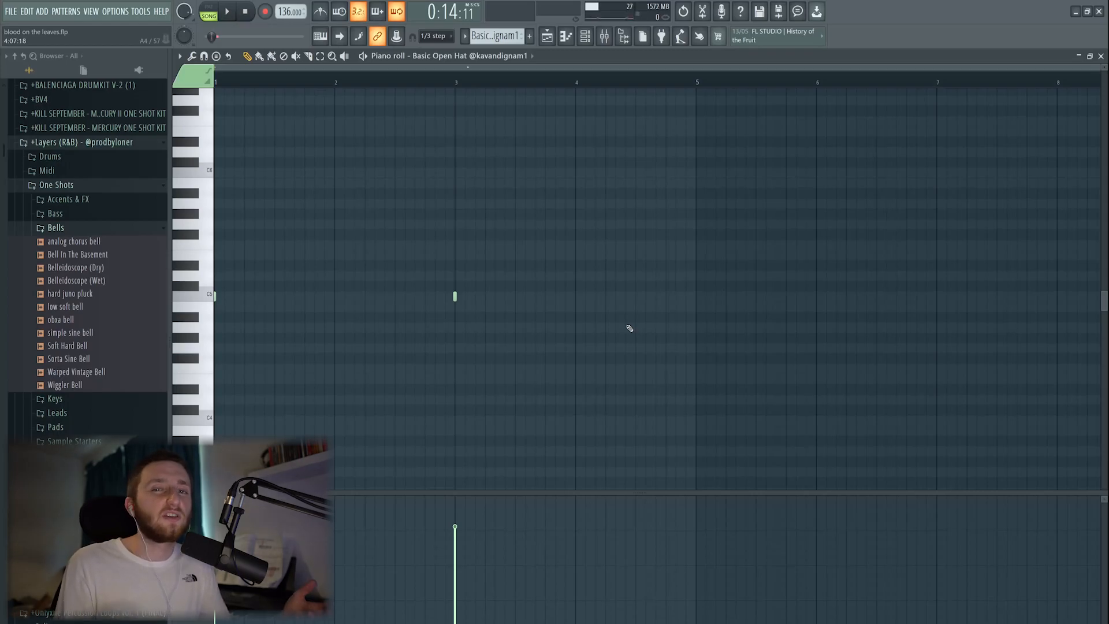
{"action": "key", "text": "space"}
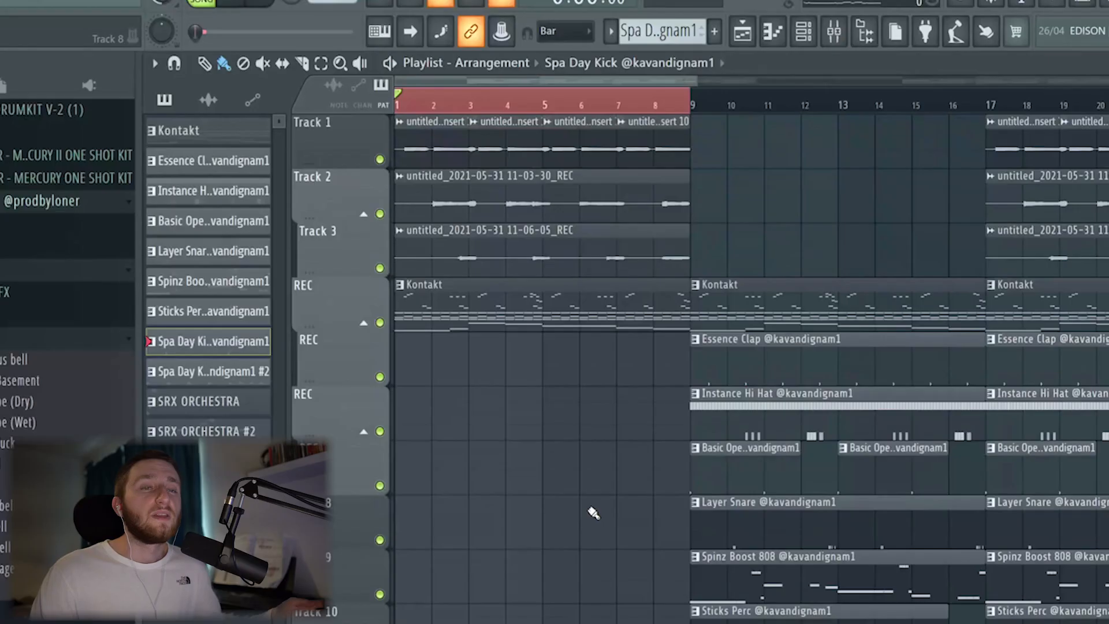
Examine the intro clips in bars 1–8 of the playlist and select the short clip at bar 9 below Track 11
{"action": "left_click_drag", "start_coordinate": [693, 247], "coordinate": [438, 135]}
{"action": "left_click_drag", "start_coordinate": [627, 356], "coordinate": [549, 311]}
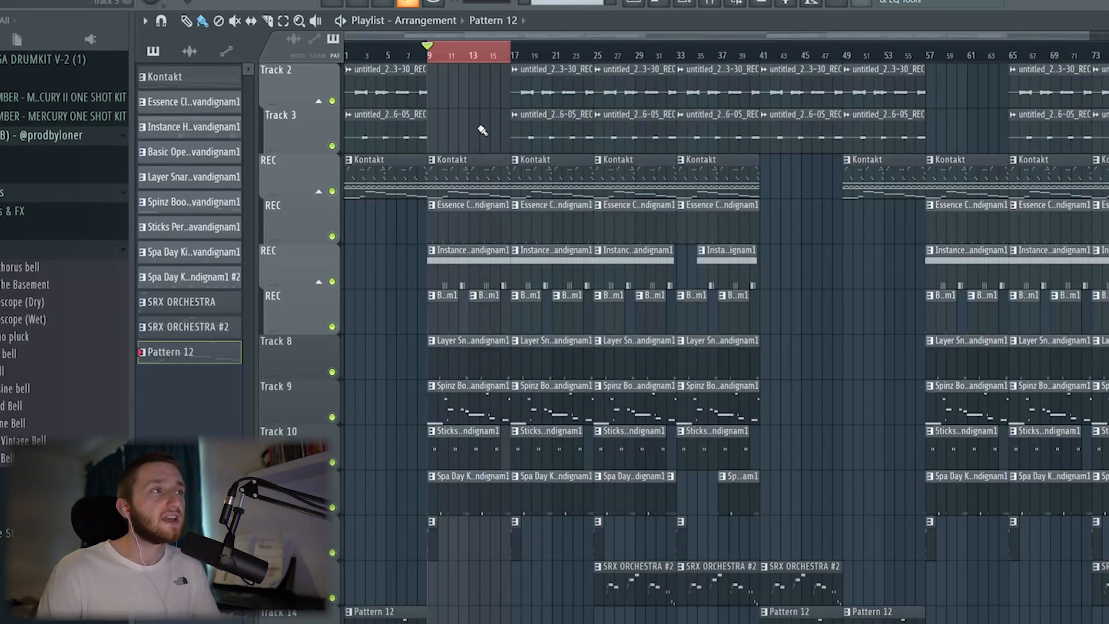
{"action": "left_click_drag", "start_coordinate": [460, 568], "coordinate": [395, 515]}
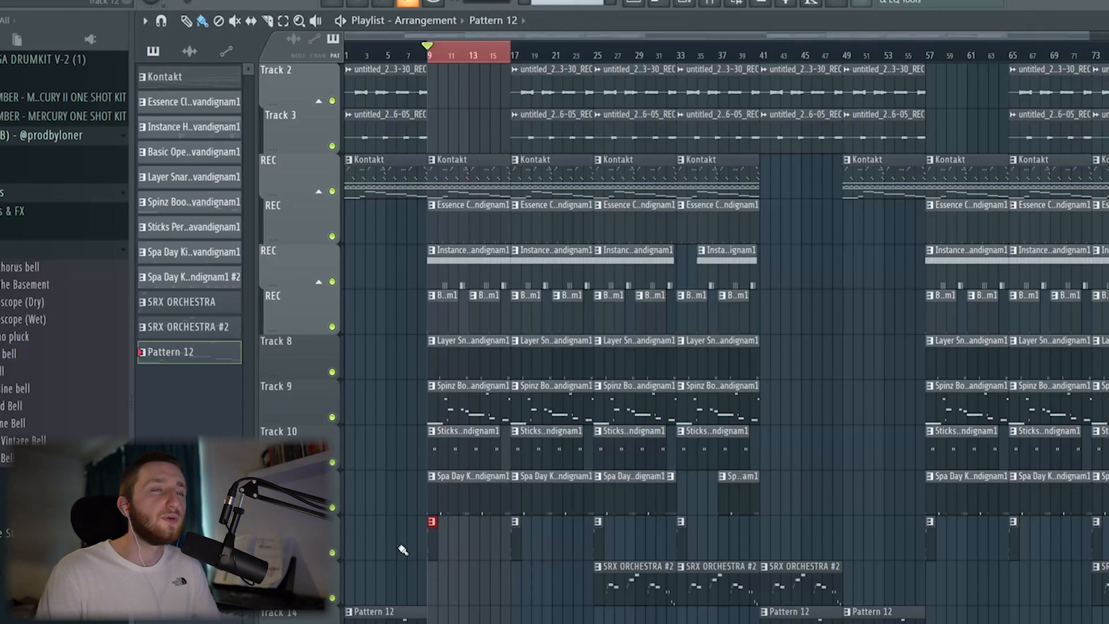
Select the playlist sections from bars 17–25, 25–33 and 33–41 in turn to review how the arrangement develops
{"action": "left_click_drag", "start_coordinate": [513, 55], "coordinate": [594, 56]}
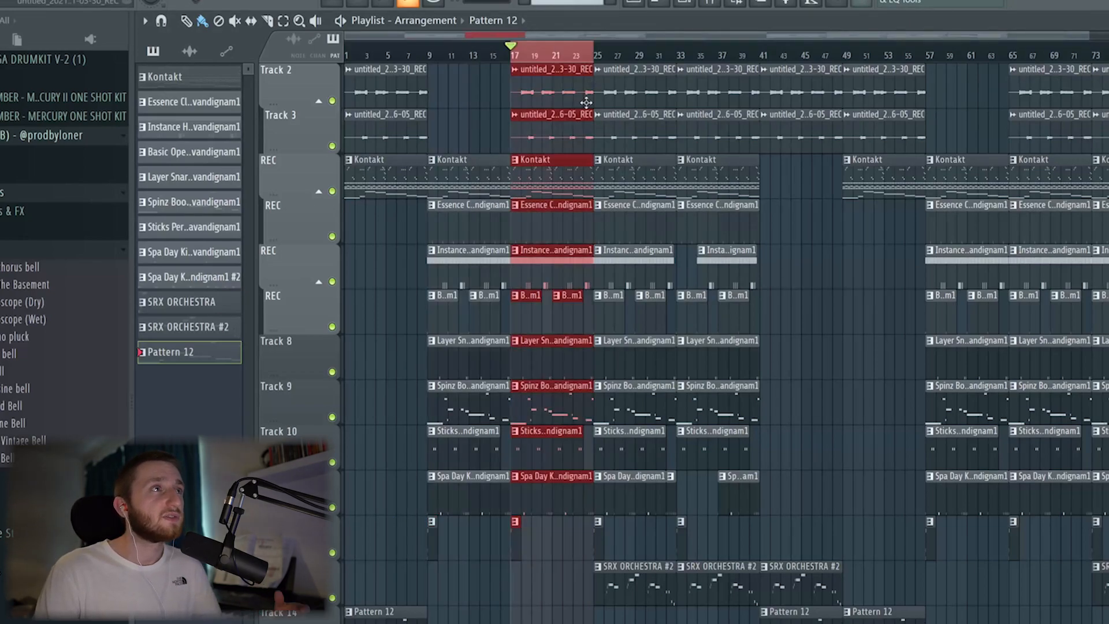
{"action": "left_click_drag", "start_coordinate": [595, 60], "coordinate": [676, 55]}
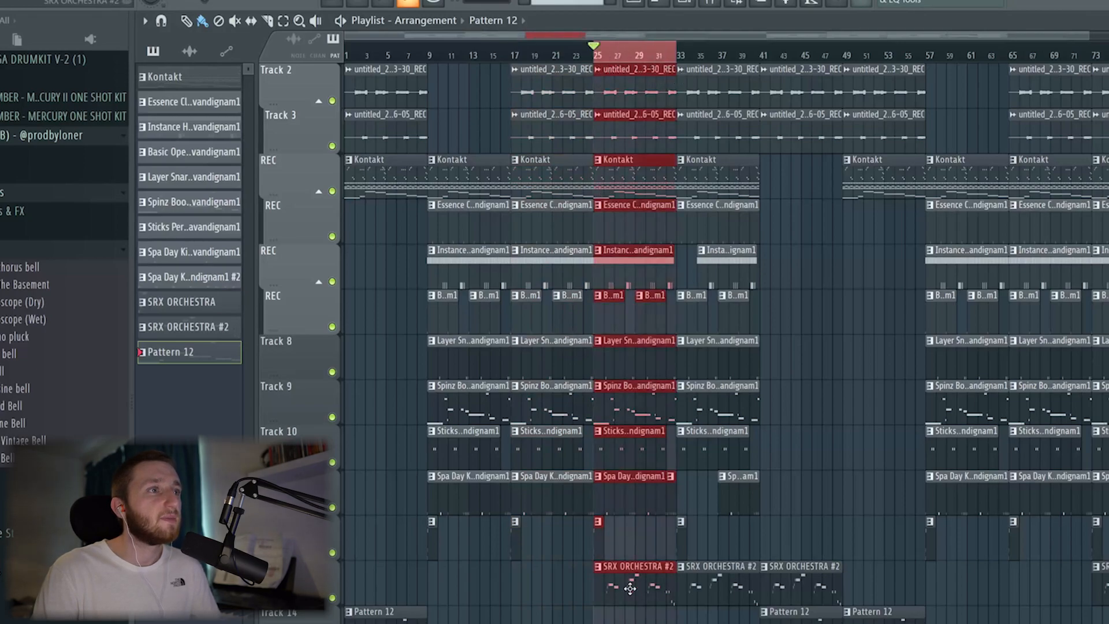
{"action": "left_click_drag", "start_coordinate": [760, 58], "coordinate": [680, 64]}
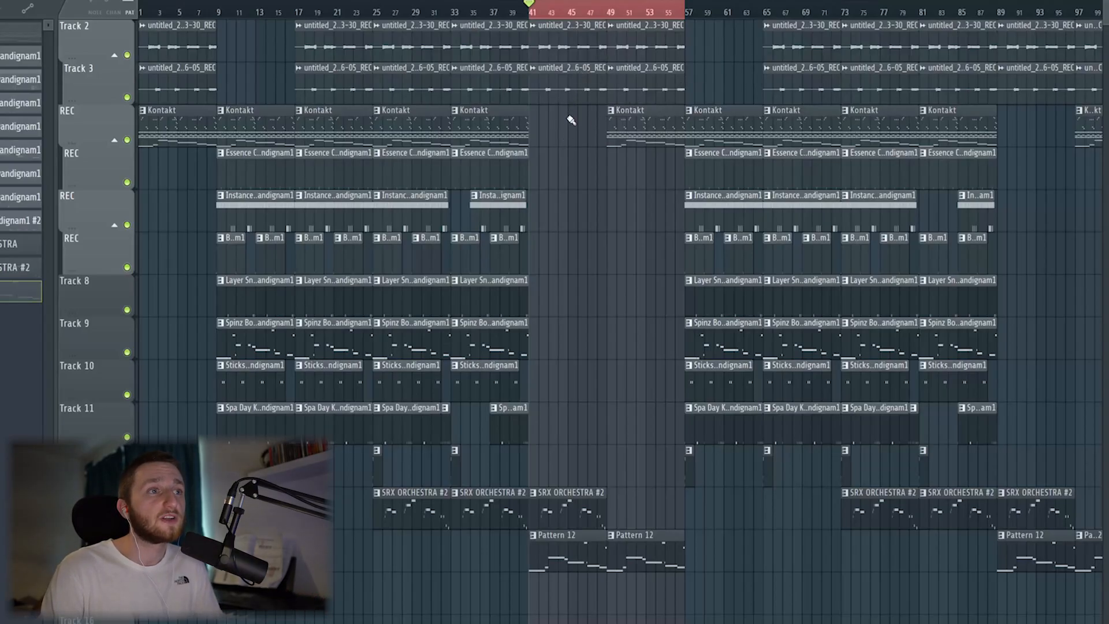
{"action": "scroll", "coordinate": [583, 86], "scroll_direction": "up", "scroll_amount": 1}
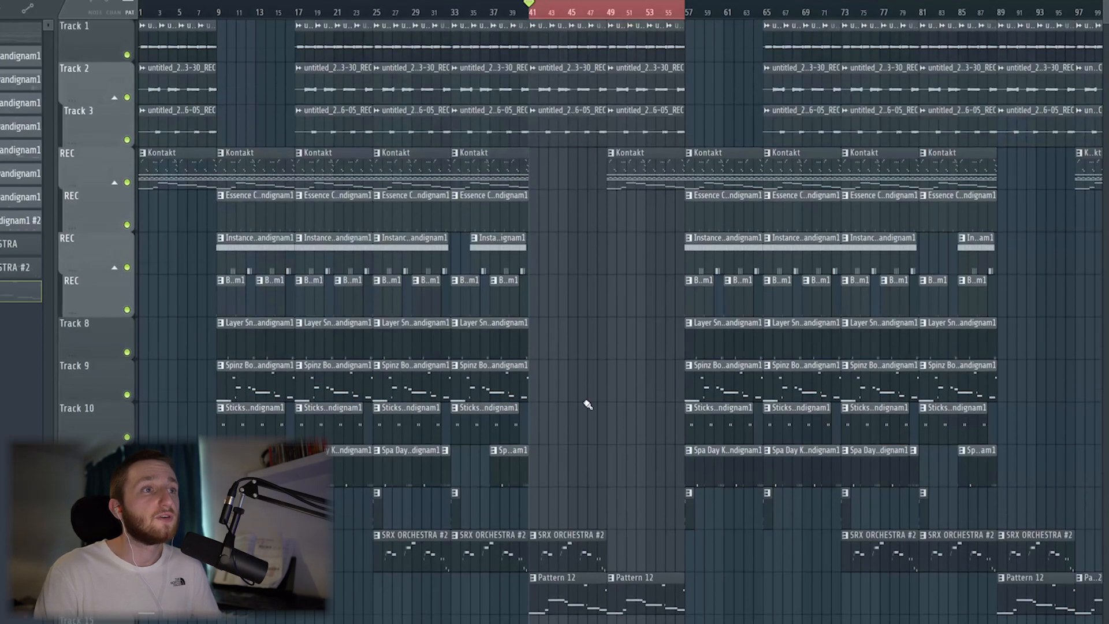